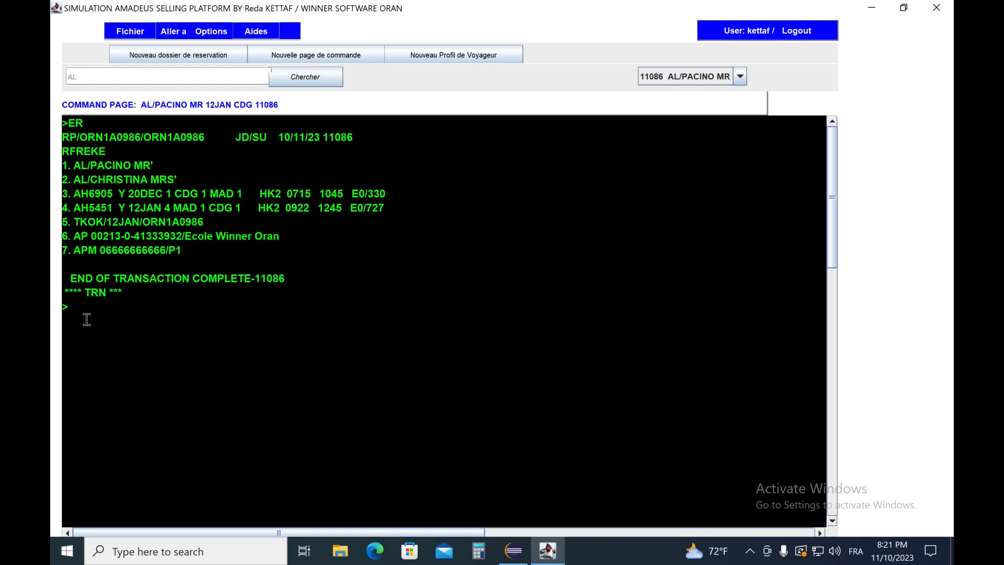
Split passenger 2 into a new associated booking with SP2
type("SP")
type("2")
key("Return")
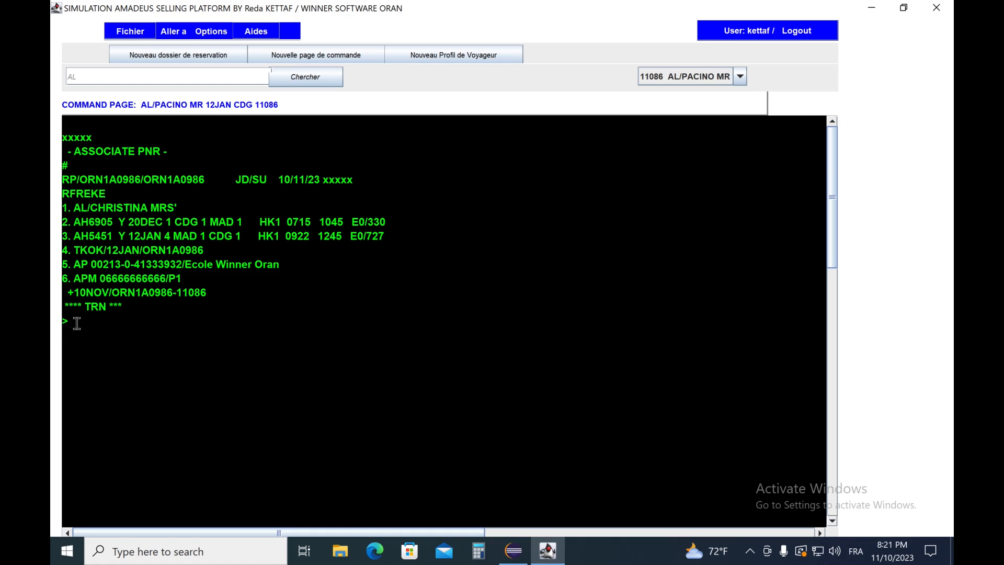
Record REKE as the received-from on the split booking
key("Return")
type("RFREKE")
key("Return")
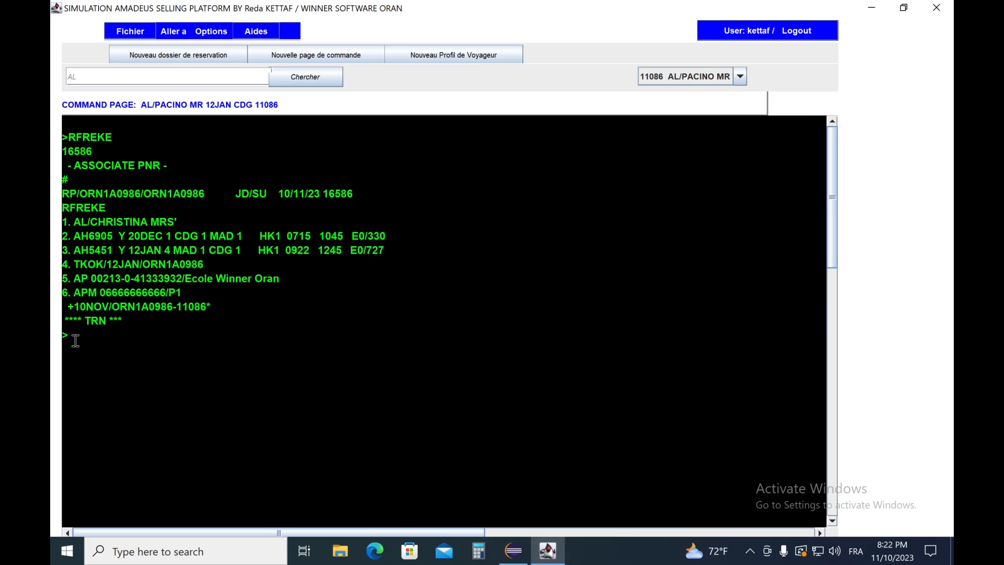
File the associate PNR with EF and return to the parent booking
type("EF")
key("Return")
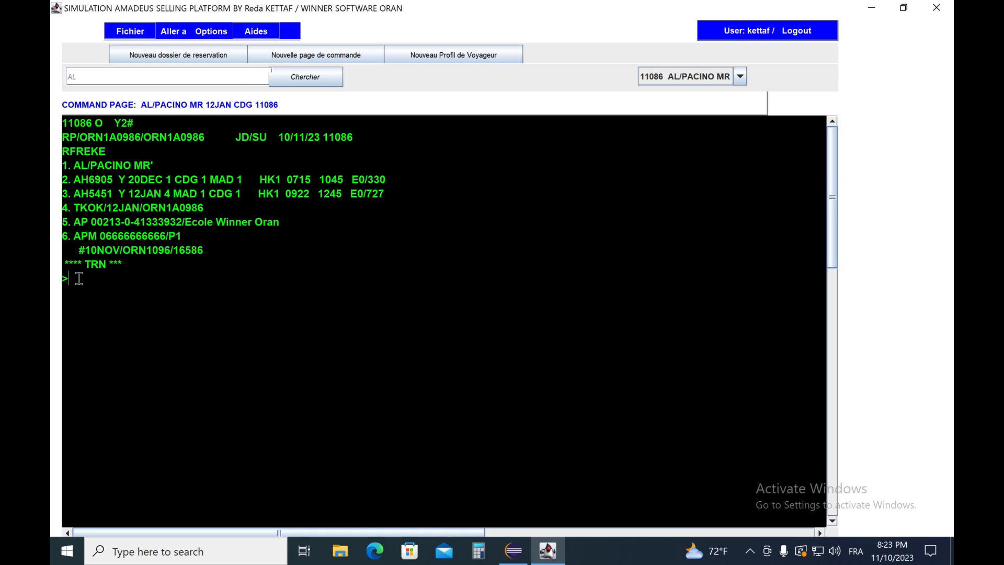
Save the original booking with received-from REKE using ER
key("Return")
type("RFREKE")
key("Return")
type("ER")
key("Return")
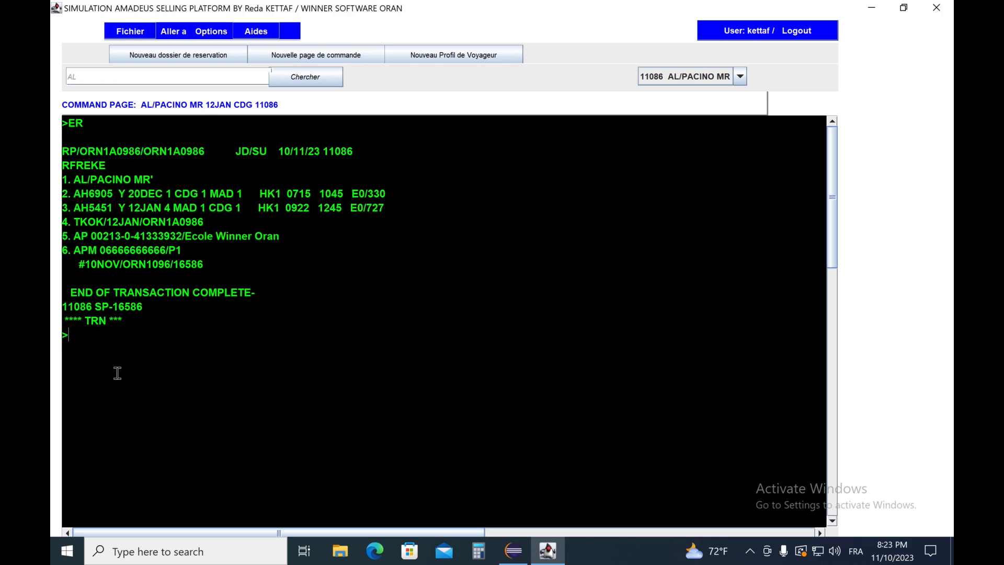
Retrieve the second passenger's booking 16586
key("Return")
type("RT16586")
key("Return")
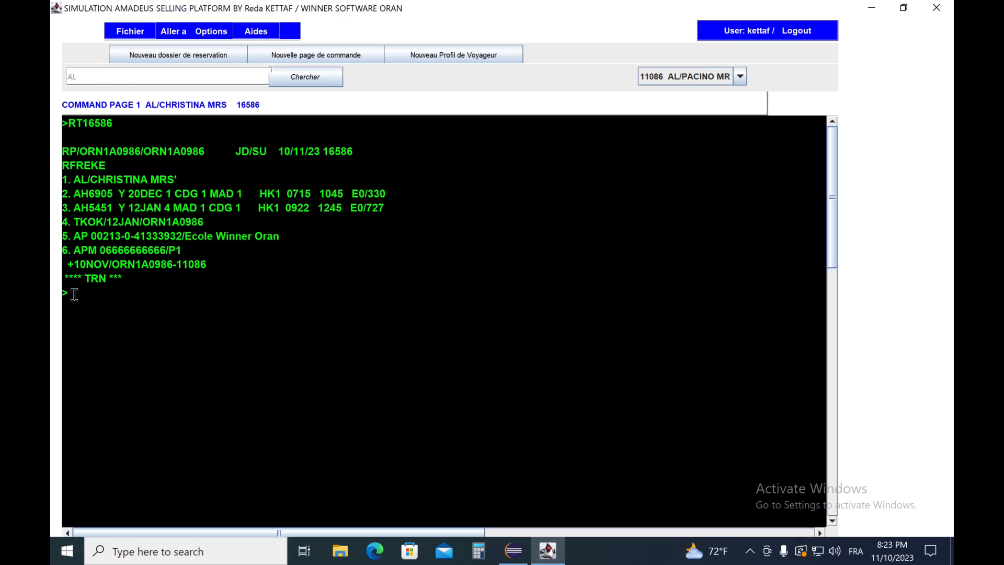
Cancel both Paris–Madrid air segments with XE2 twice
type("XE2")
key("Return")
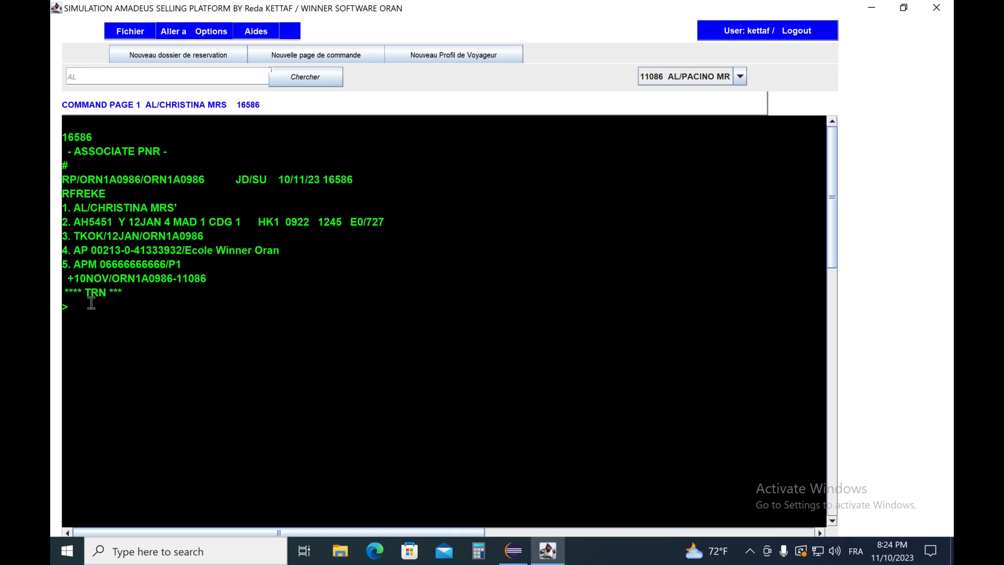
type("XE2")
key("Return")
Save booking 16586 without flights, received from REKE
type("RFREKE")
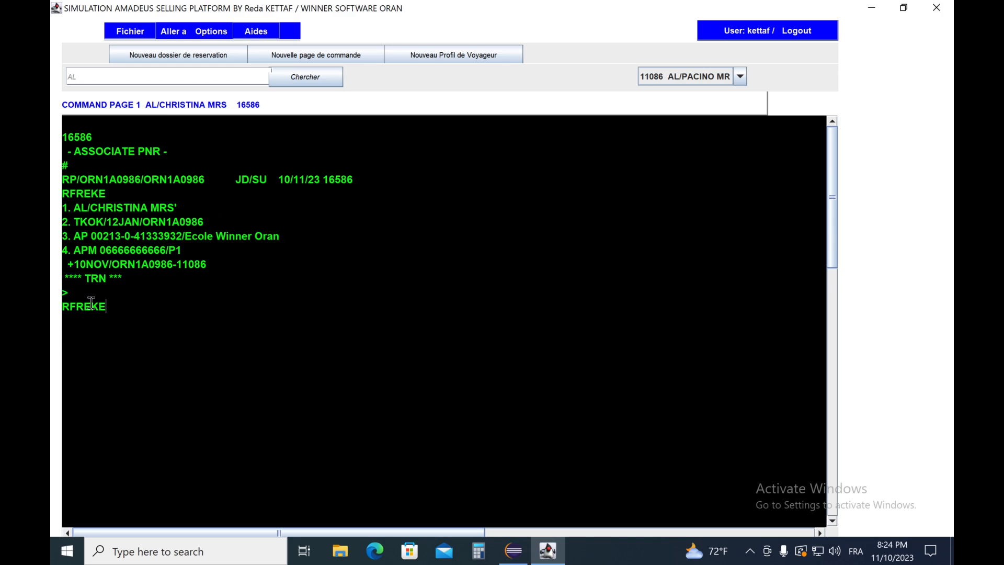
key("Return")
type("ER")
key("Return")
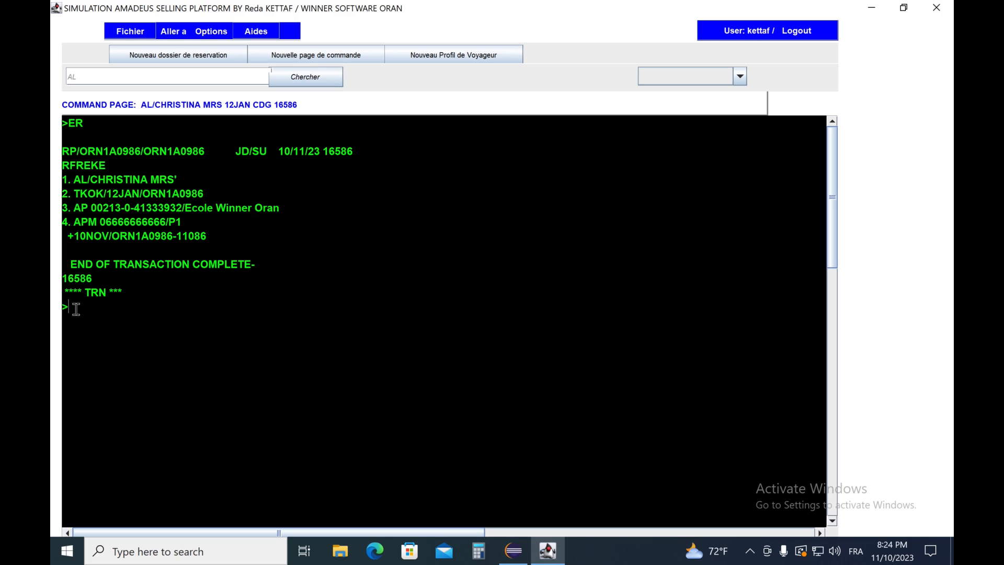
Retrieve booking 11086, check booking 16586, then reopen 11086
key("Return")
type("RT11086")
key("Return")
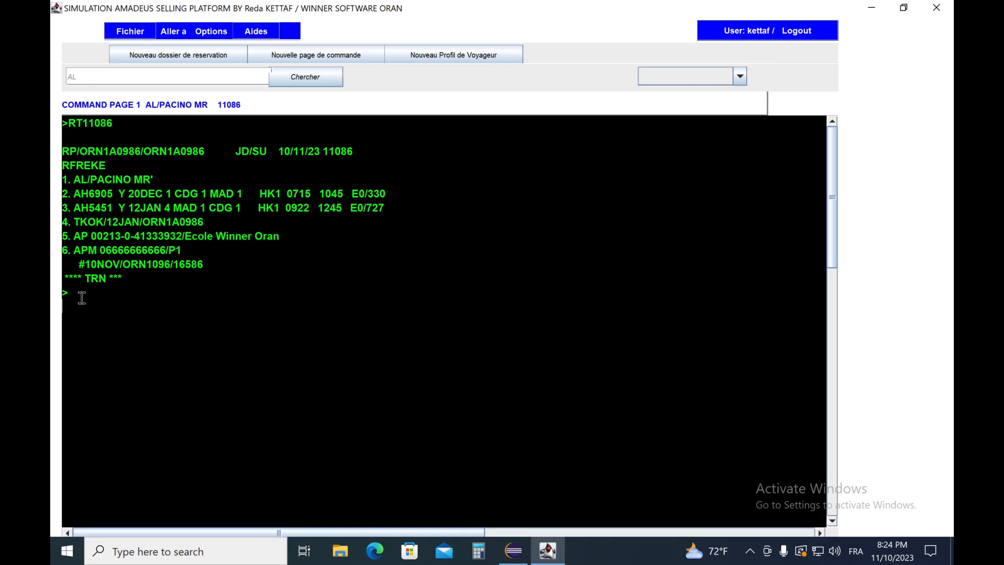
type("RT16586")
key("Return")
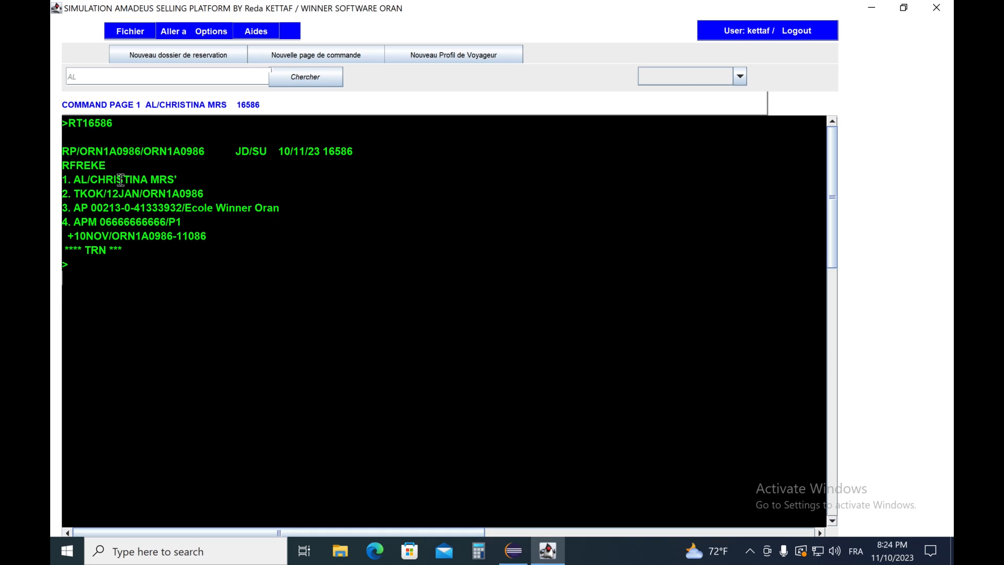
left_click(84, 267)
key("Return")
type("RT11086")
key("Return")
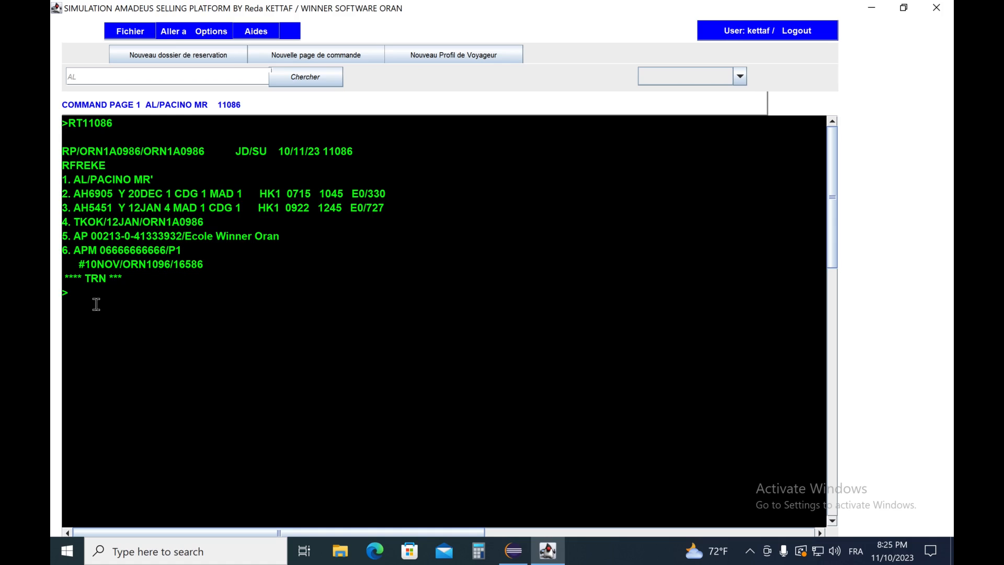
Save booking 11086 again with received-from REKE and both flights kept
type("RFREKE")
key("Return")
type("ER")
key("Return")
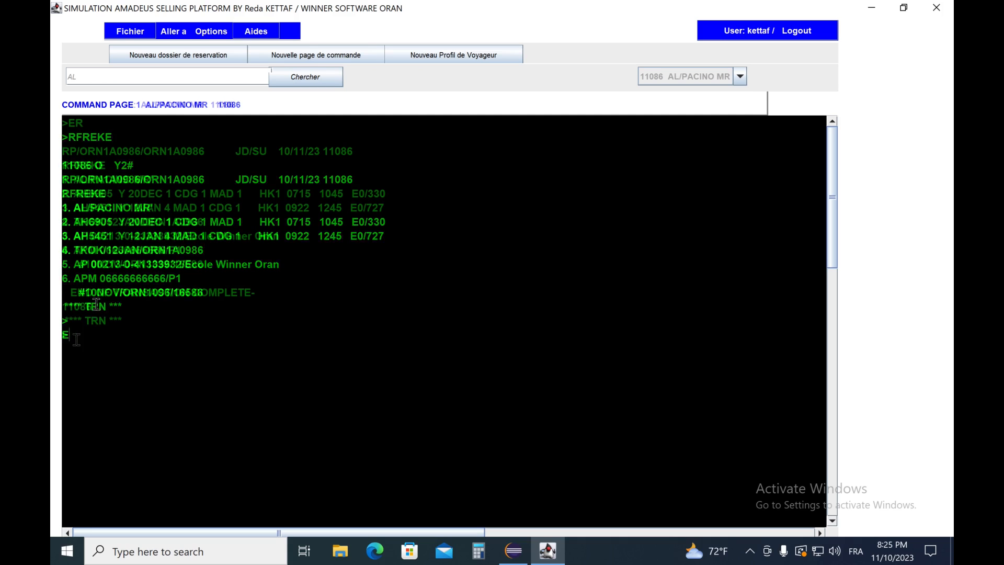